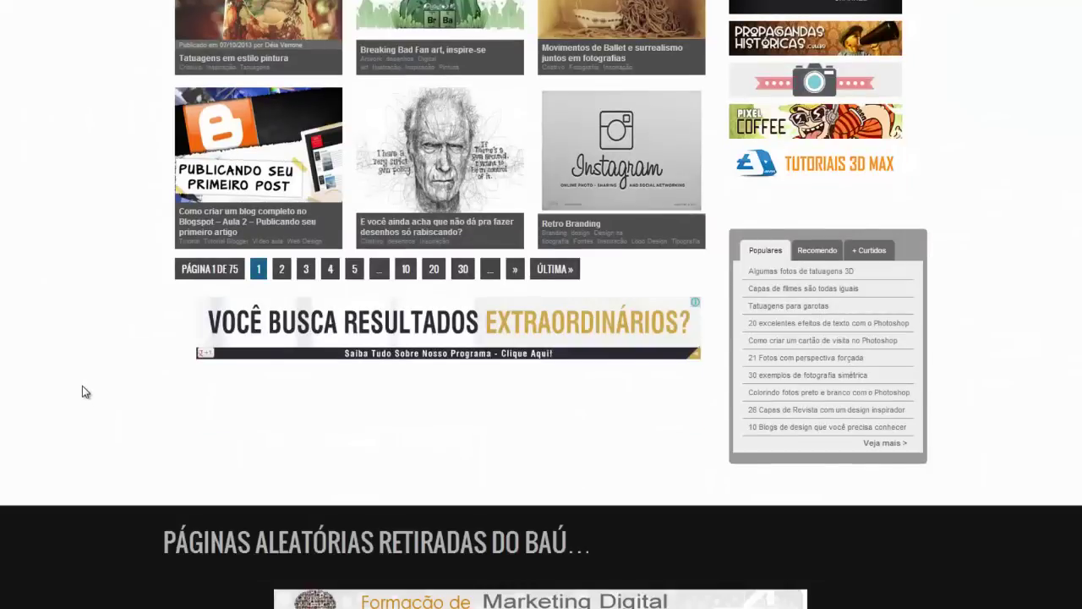
scroll(81, 388, "up", 15)
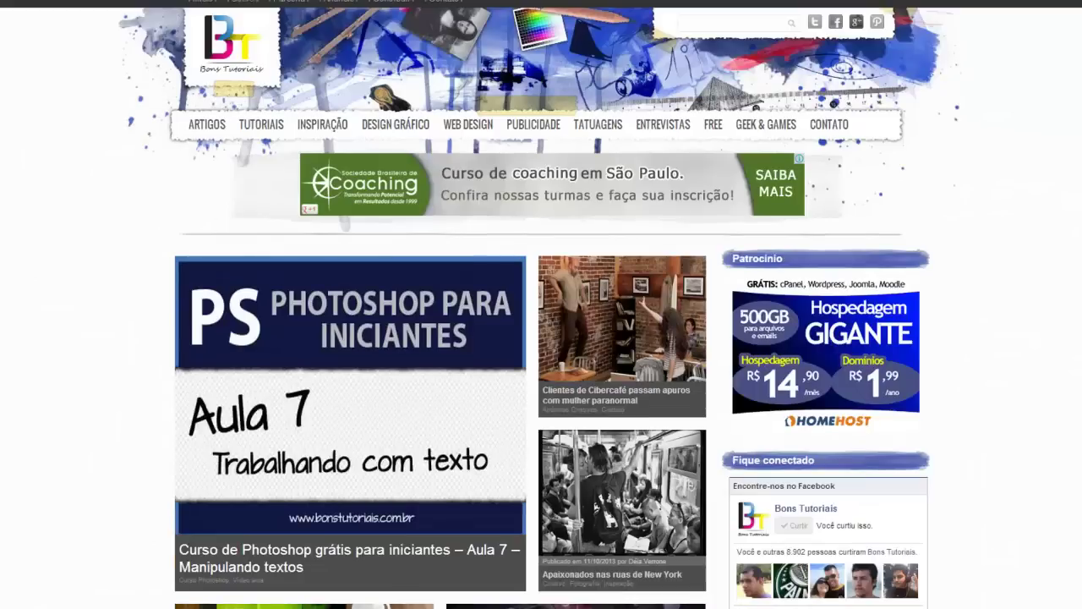
scroll(73, 314, "down", 4)
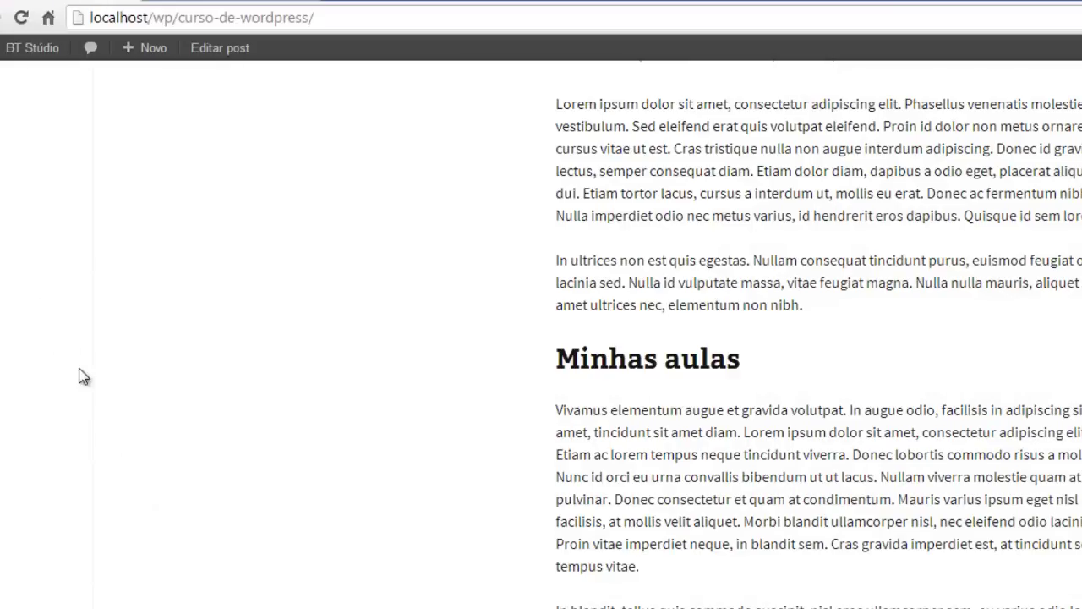
Open the "Curso de Wordpress" post for editing and place the cursor in its first paragraph
scroll(688, 558, "up", 10)
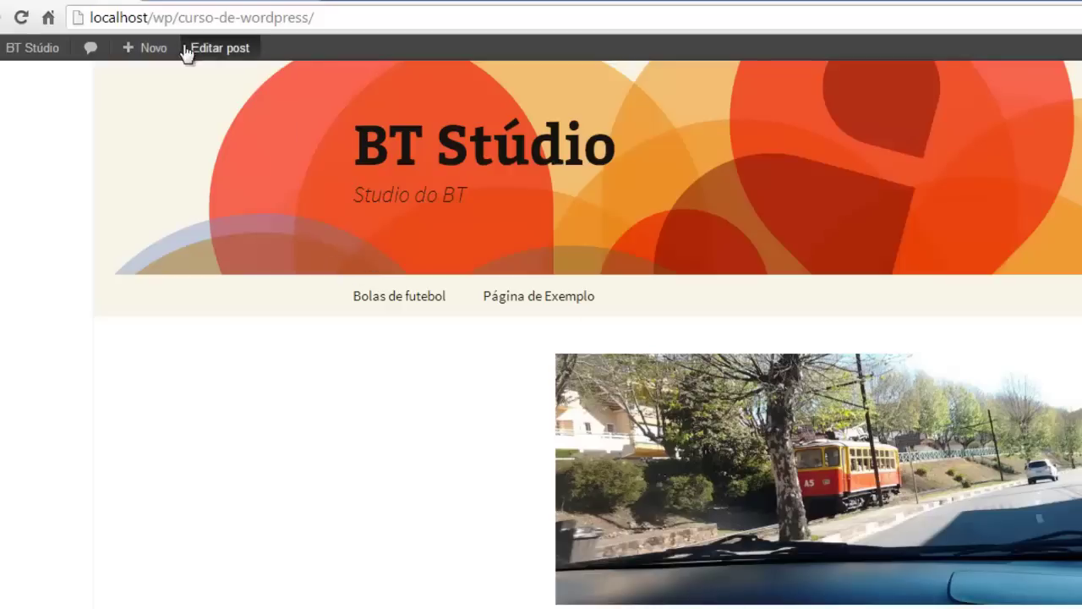
left_click(240, 54)
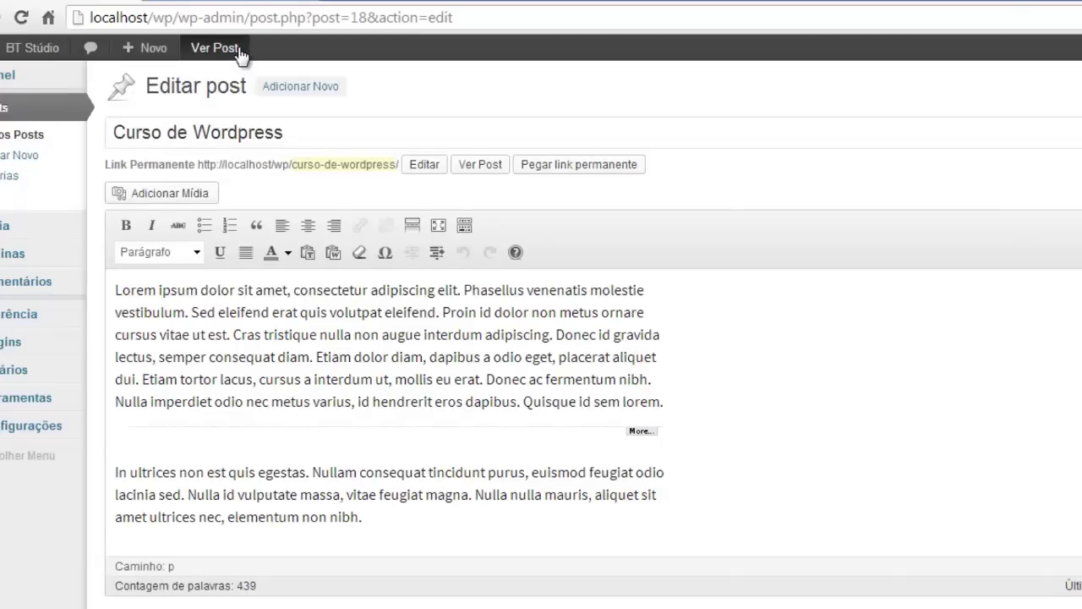
left_click(503, 357)
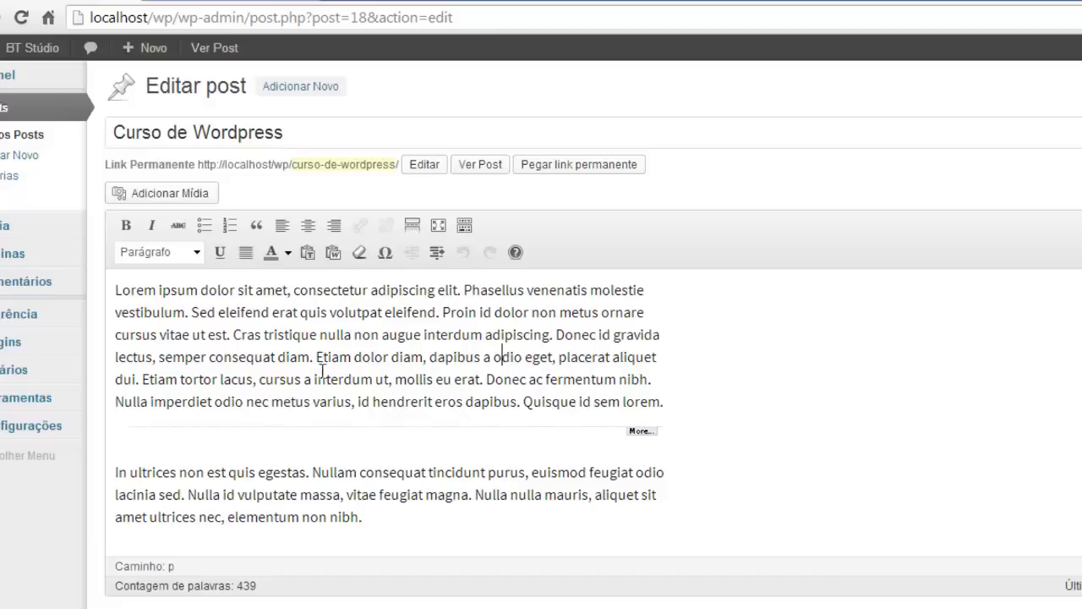
double_click(496, 380)
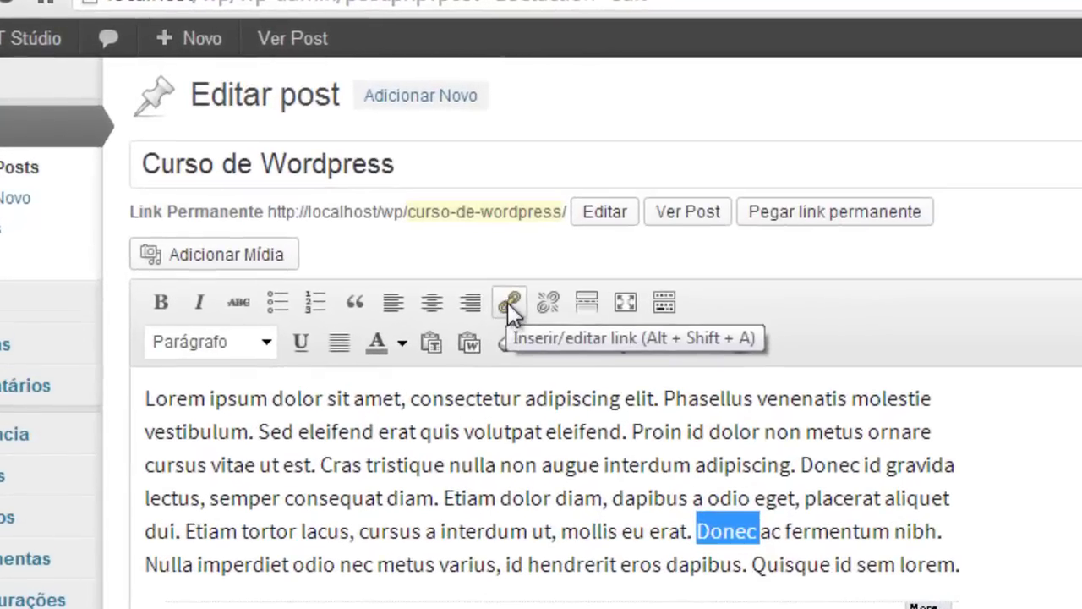
left_click(507, 302)
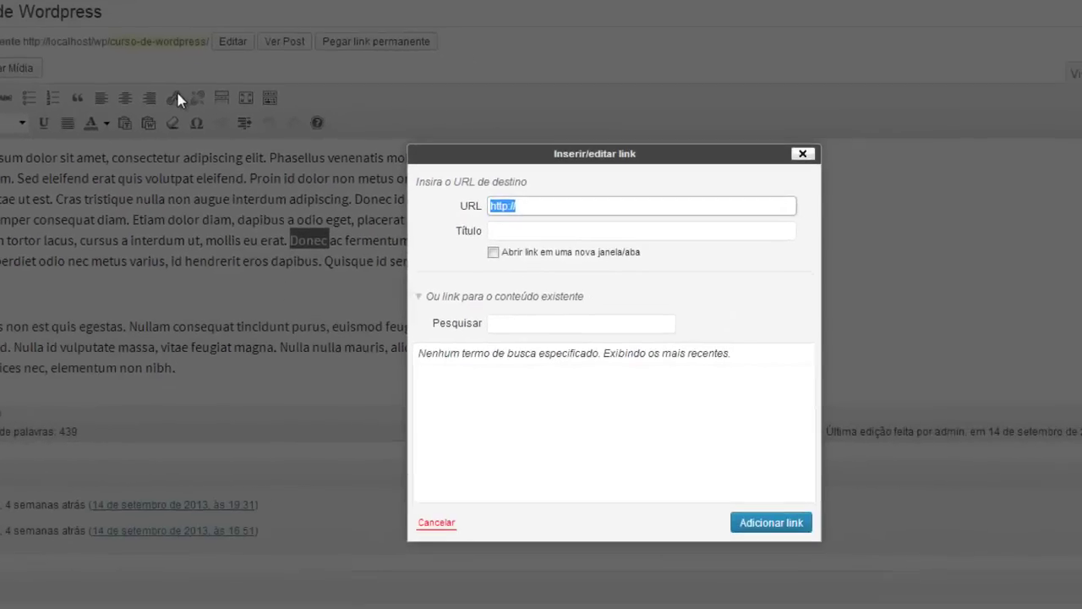
left_click(421, 296)
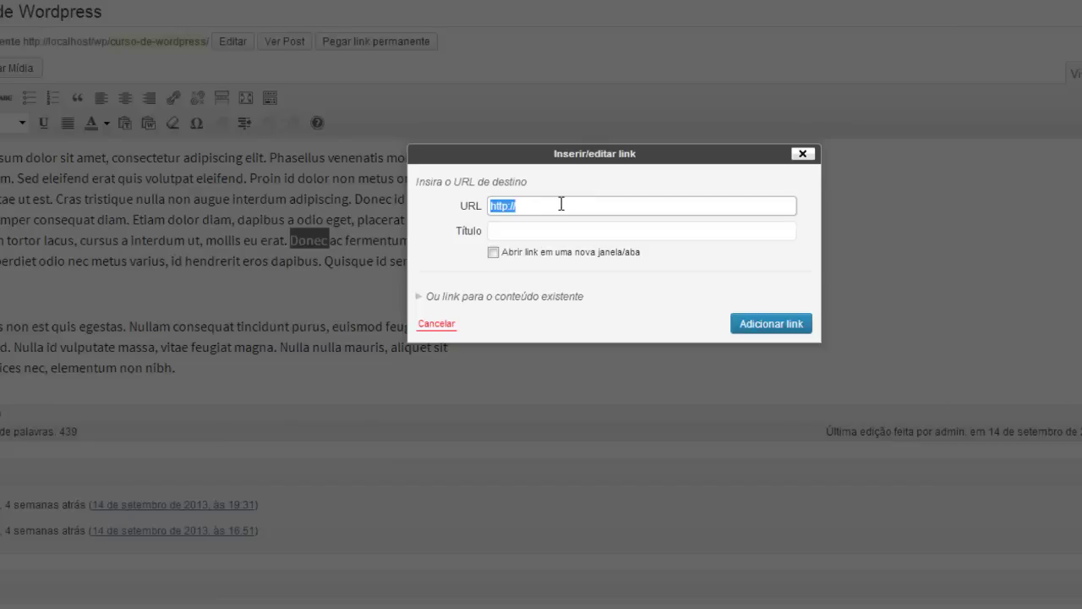
type("http://www.bonstutoriais.com.br/")
left_click(502, 239)
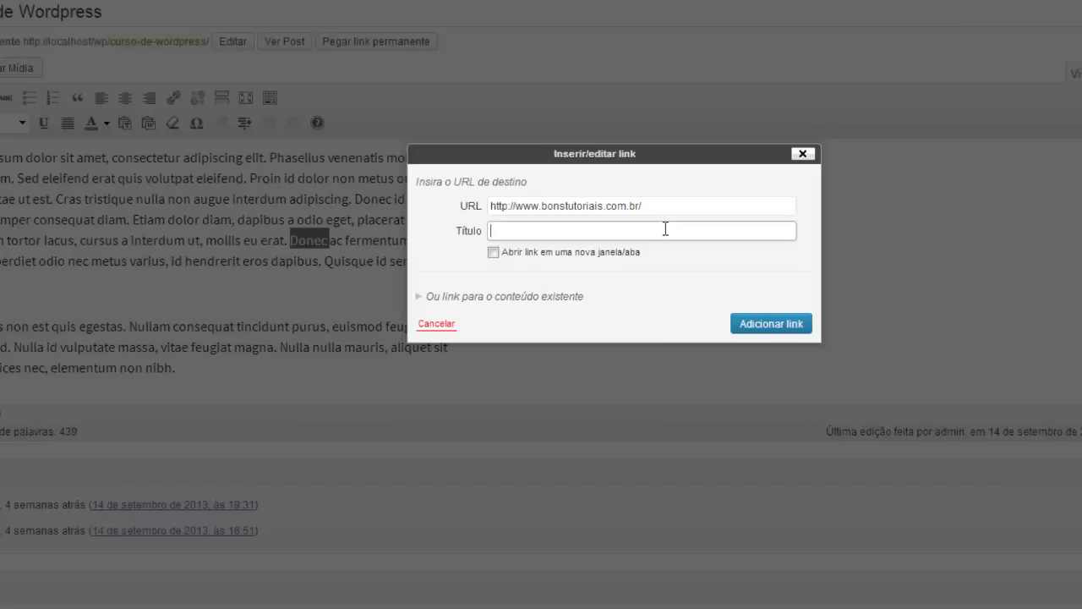
type("Site de Tutoriais  e design")
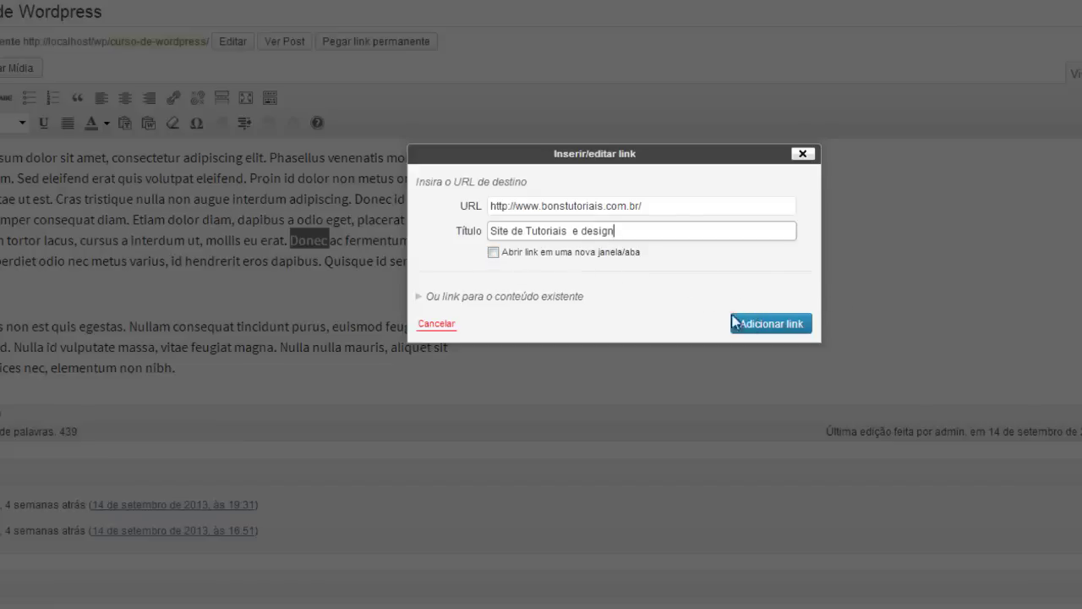
left_click(768, 329)
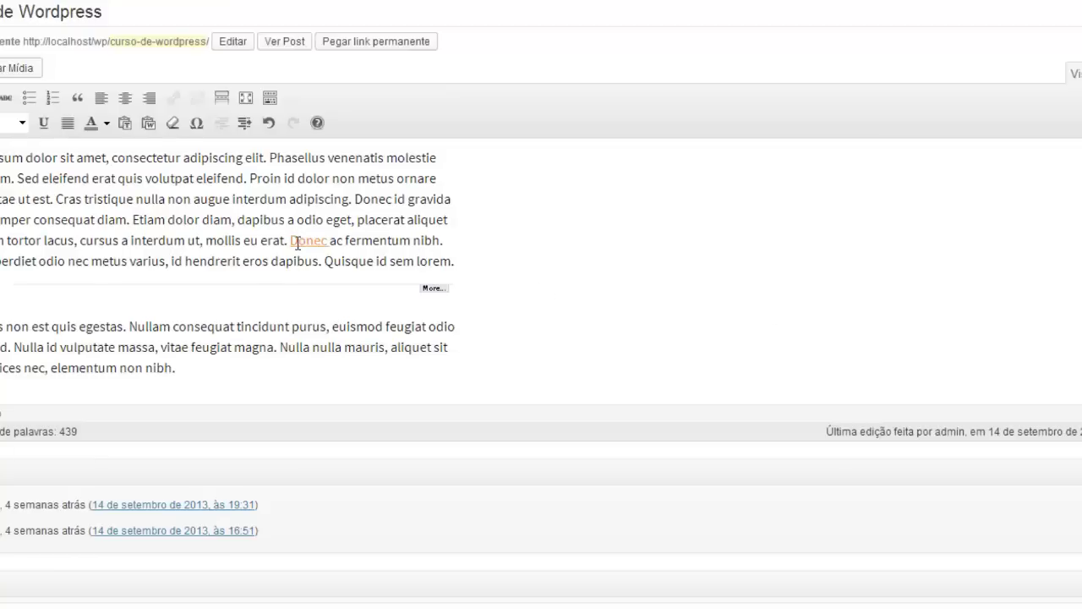
Update the post and view the published page to check the linked word "Donec"
mouse_move(296, 240)
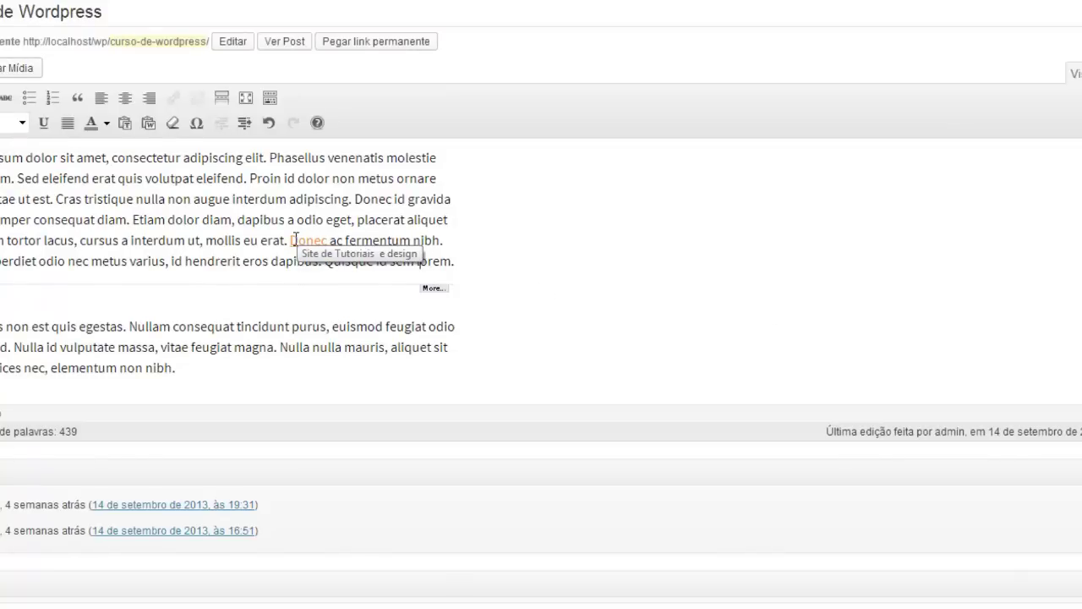
left_click(1031, 180)
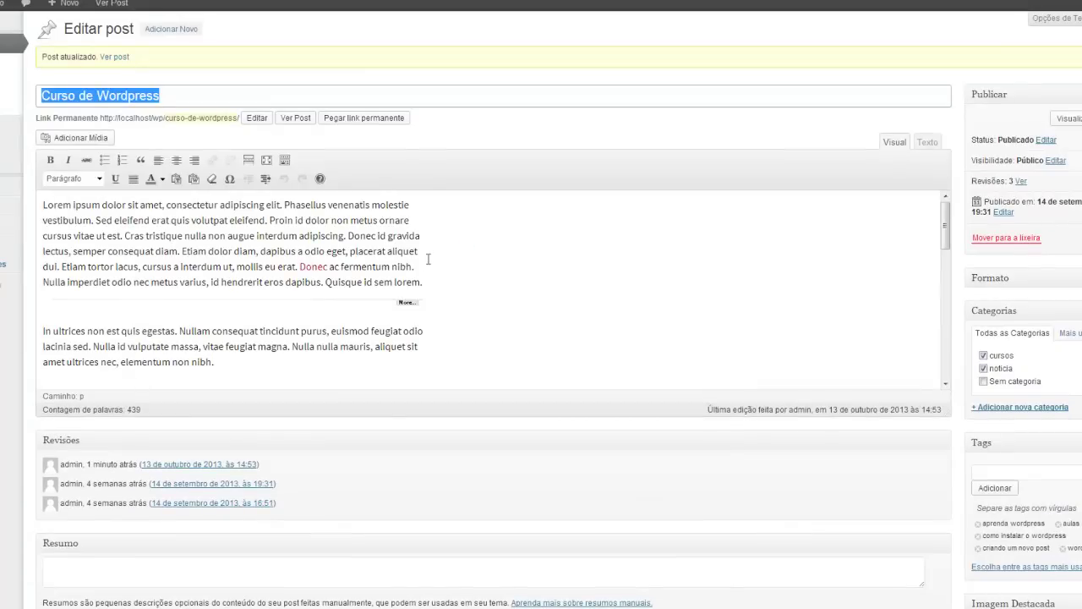
left_click(114, 59)
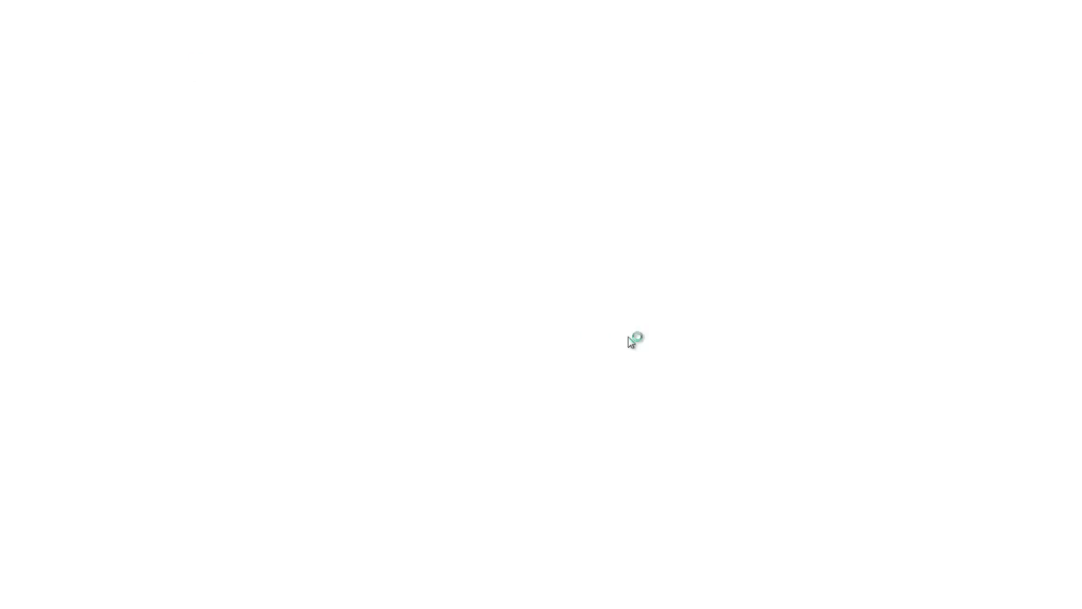
scroll(629, 341, "down", 4)
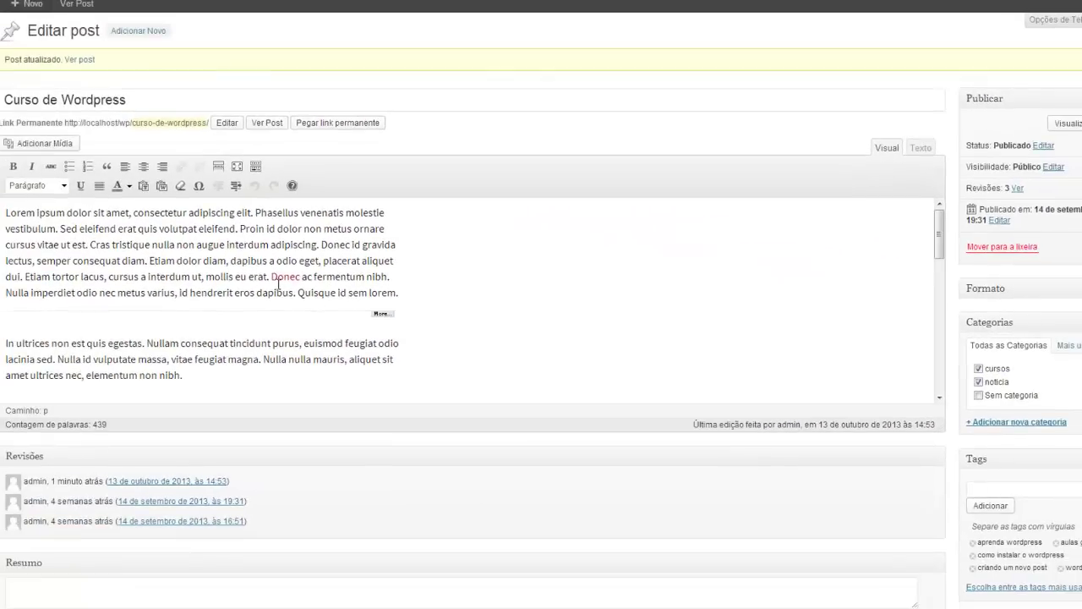
Remove the link from the word "Donec" in the first paragraph
double_click(111, 255)
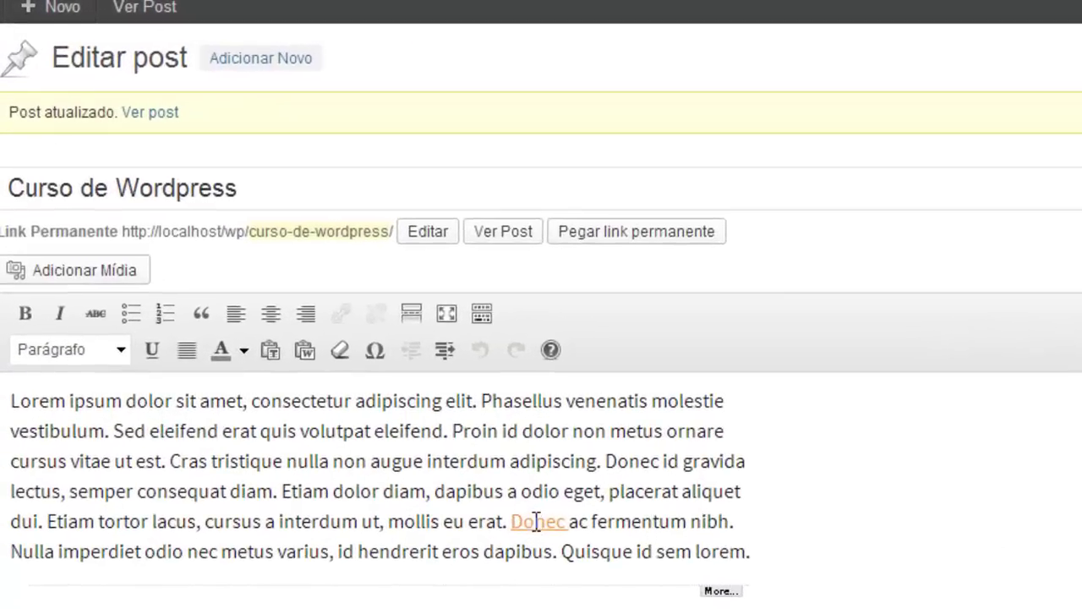
double_click(292, 285)
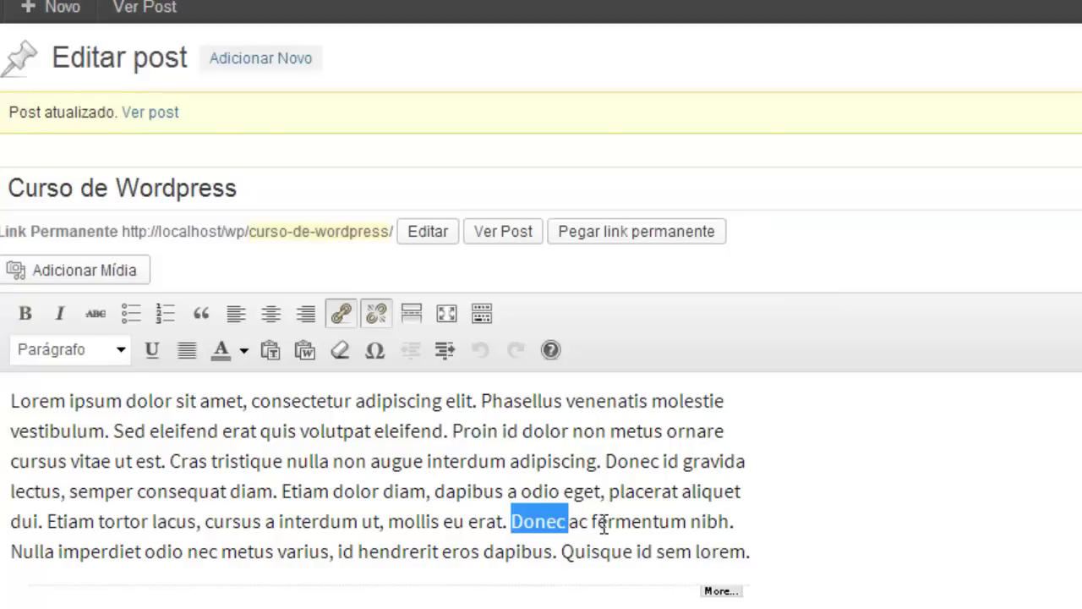
left_click(380, 320)
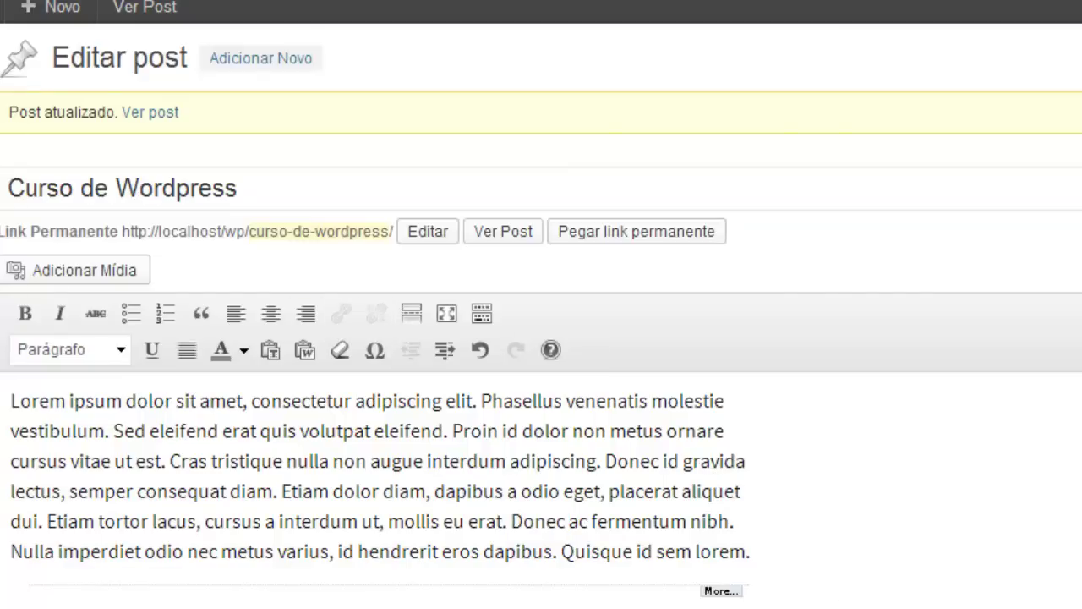
Insert the tunnel photo Foto-0091.jpg from the media library on a new line above the "Minhas aulas" heading
scroll(350, 496, "down", 5)
left_click(381, 452)
key("Return")
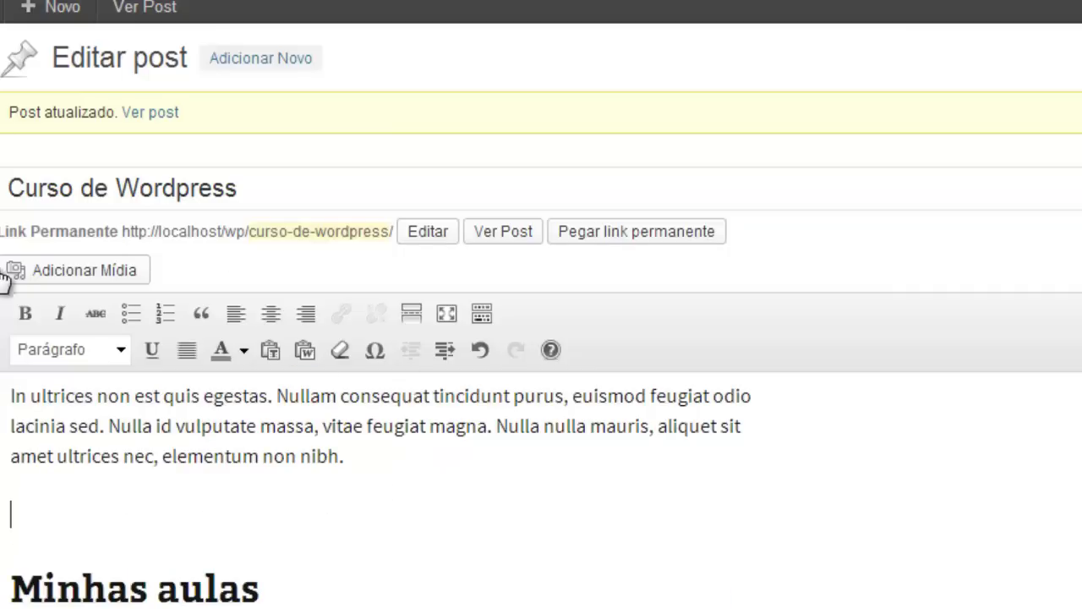
left_click(53, 271)
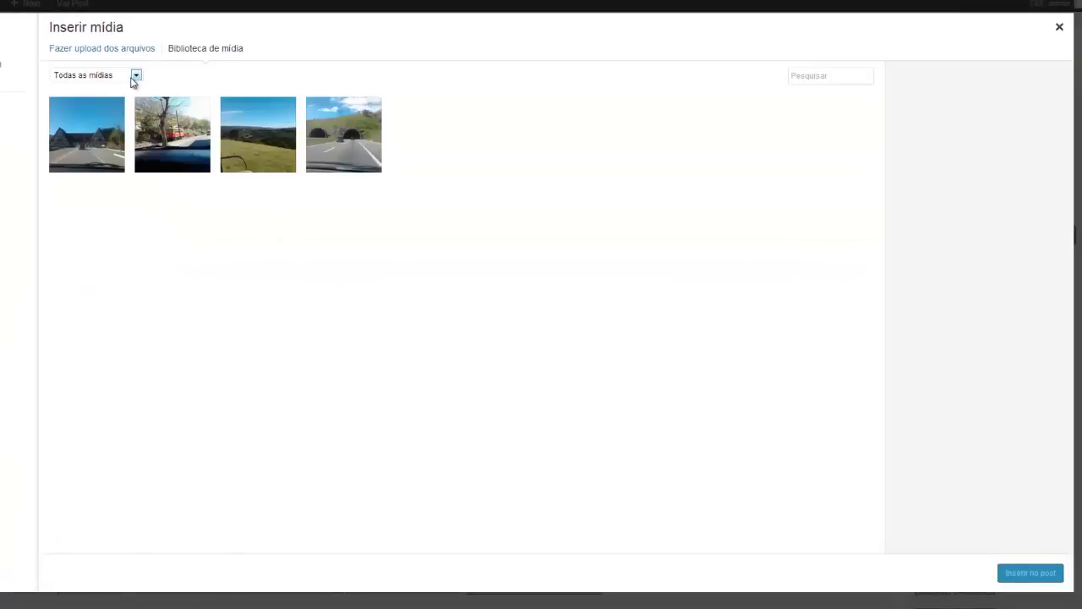
left_click(321, 132)
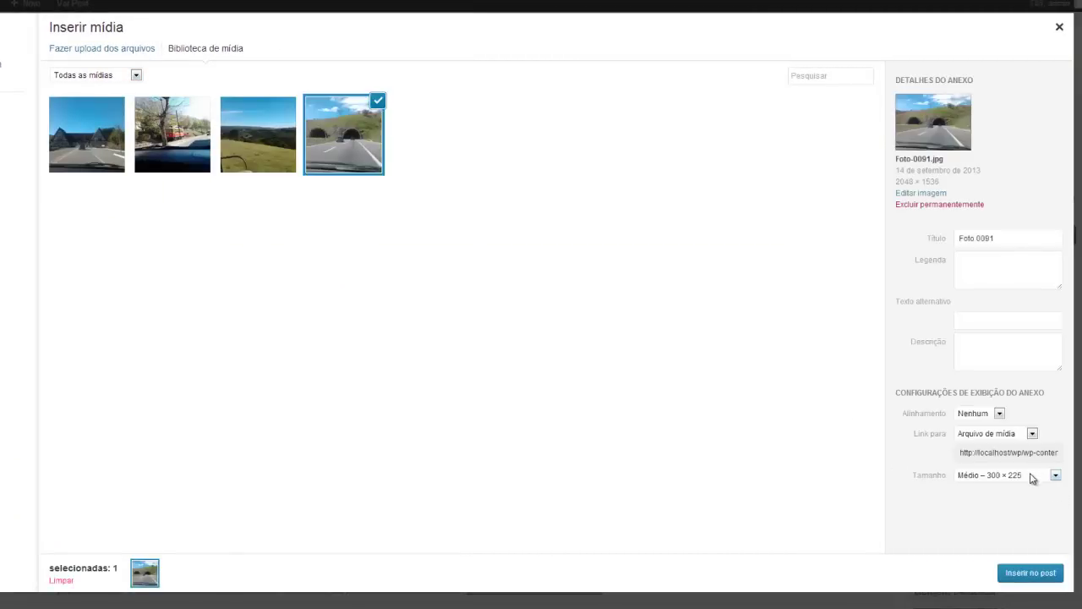
left_click(1030, 573)
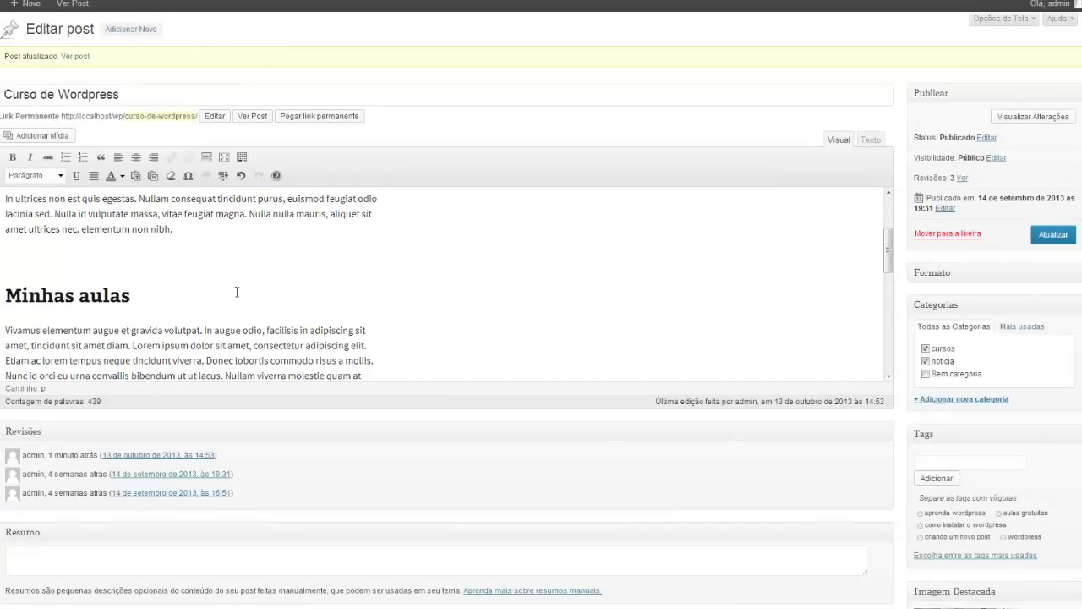
scroll(272, 318, "down", 1)
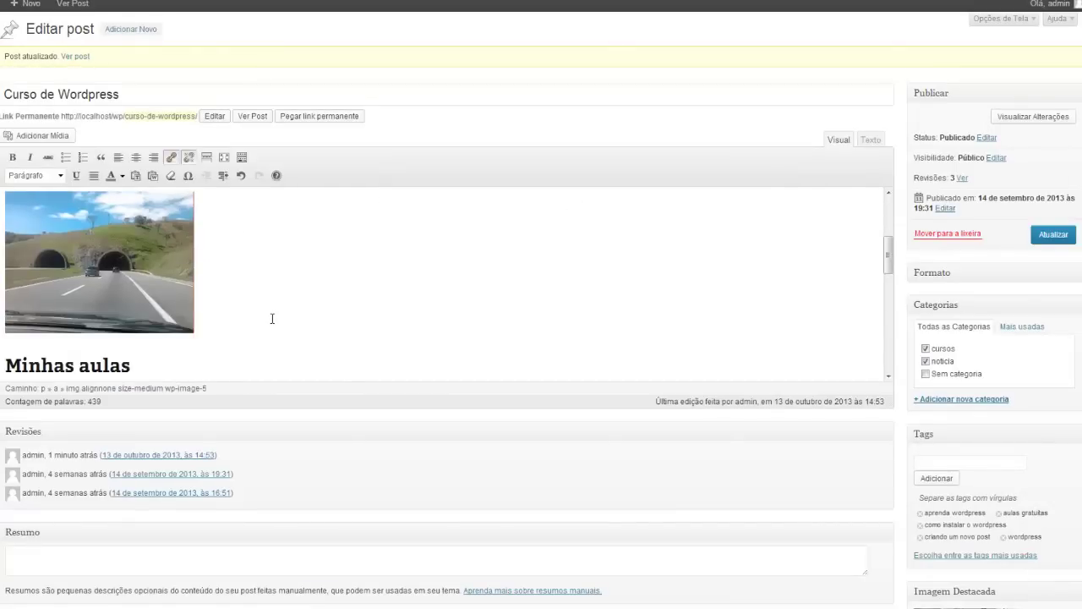
scroll(272, 318, "up", 1)
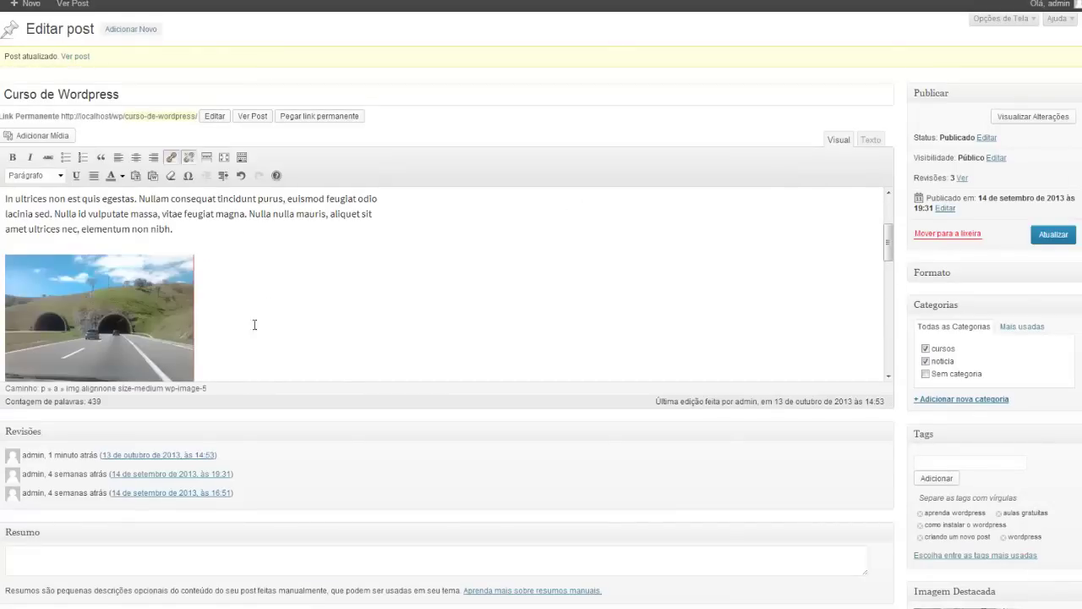
Open the link settings of the inserted tunnel photo
left_click(89, 319)
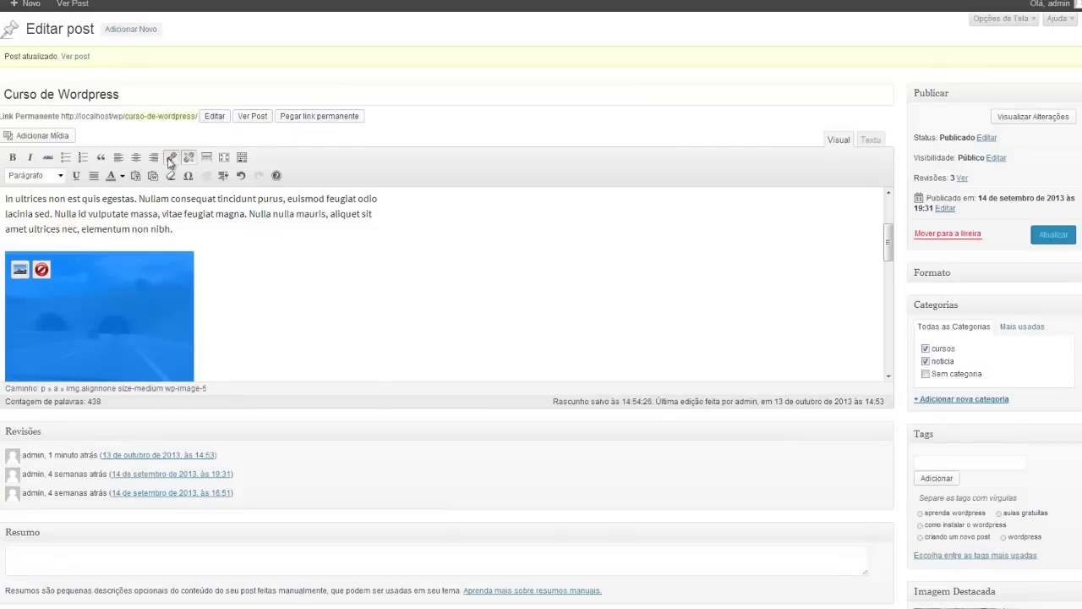
left_click(170, 159)
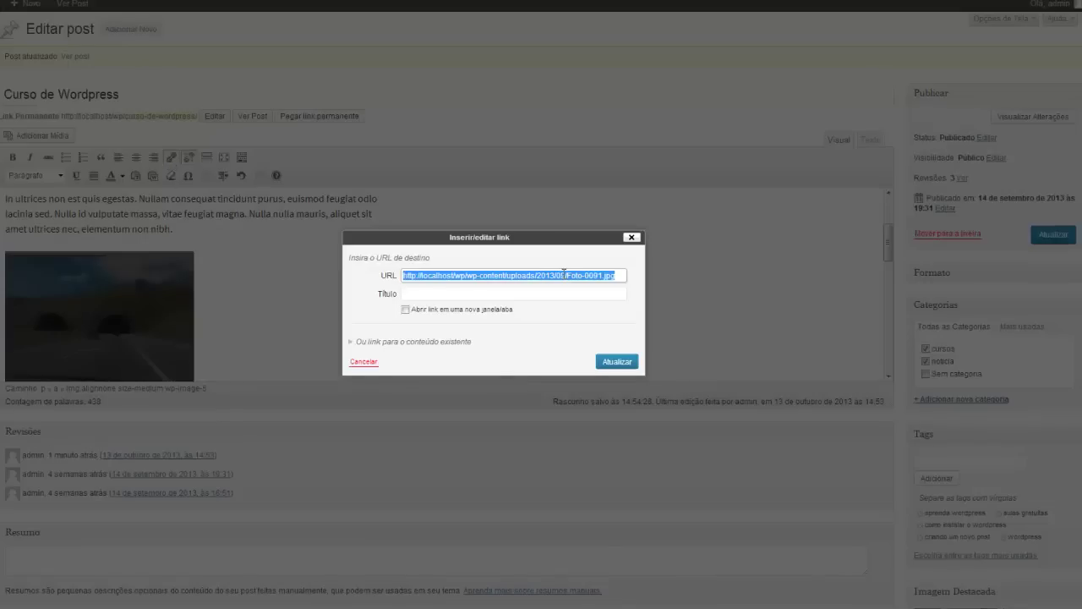
type("http://www.bonstutoriais.com.br")
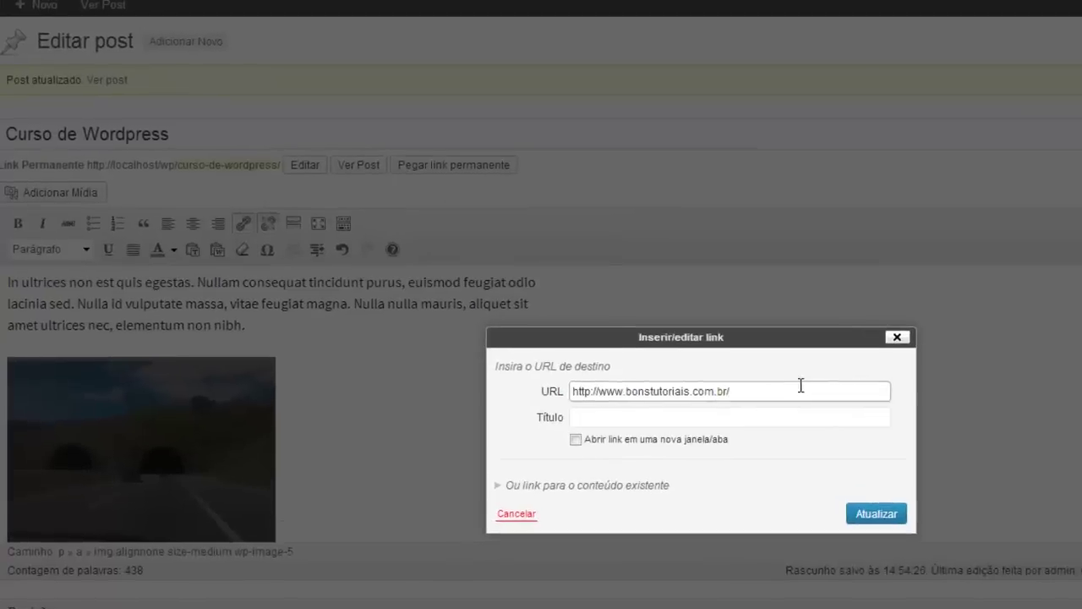
key("ctrl+z")
left_click(505, 298)
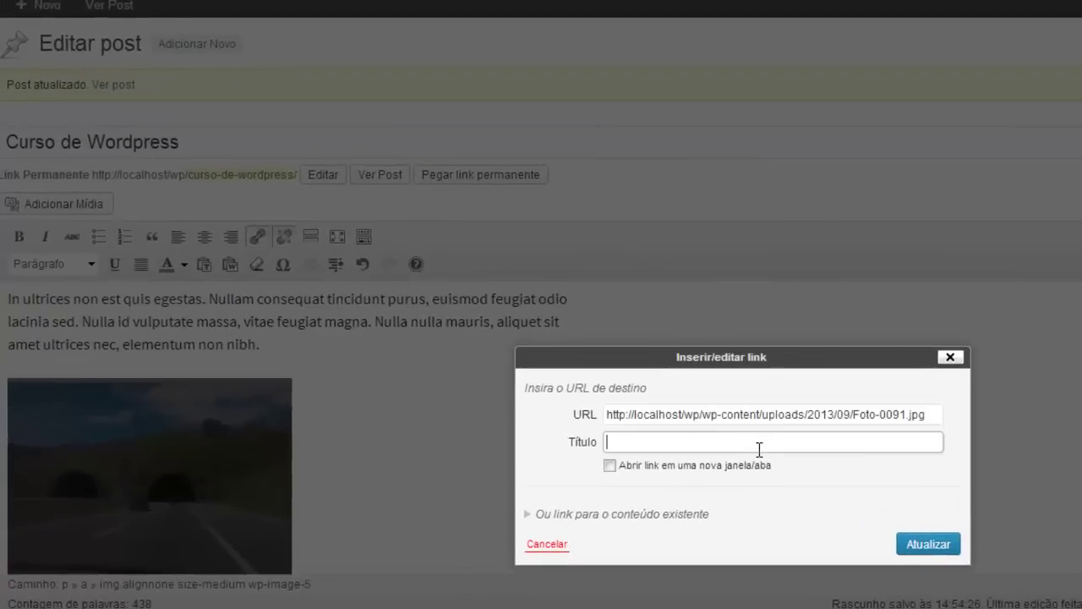
left_click(930, 418)
left_click_drag(927, 415, 876, 414)
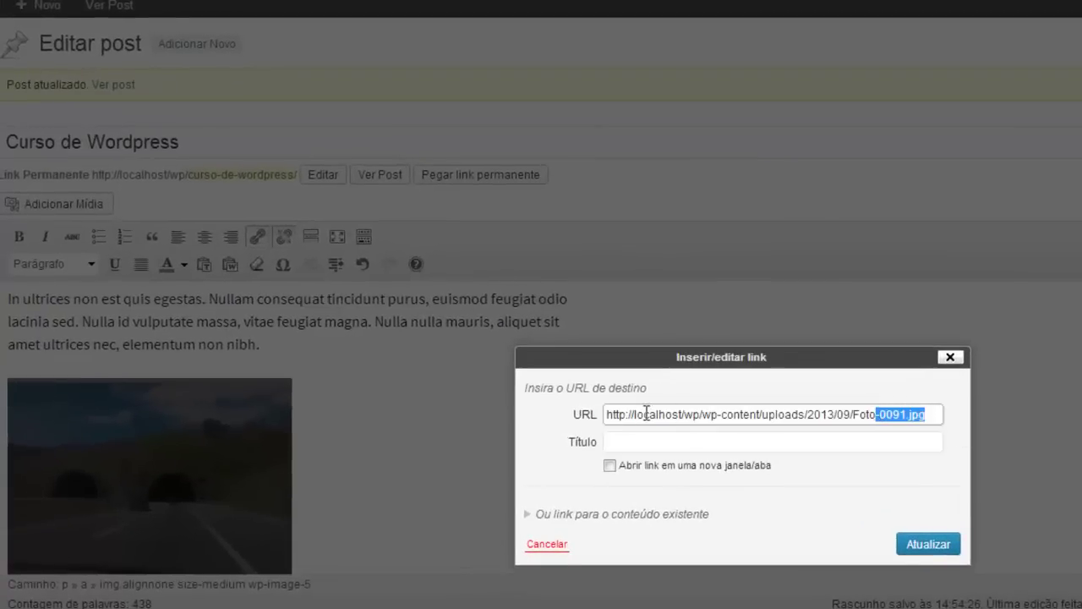
left_click_drag(609, 415, 933, 416)
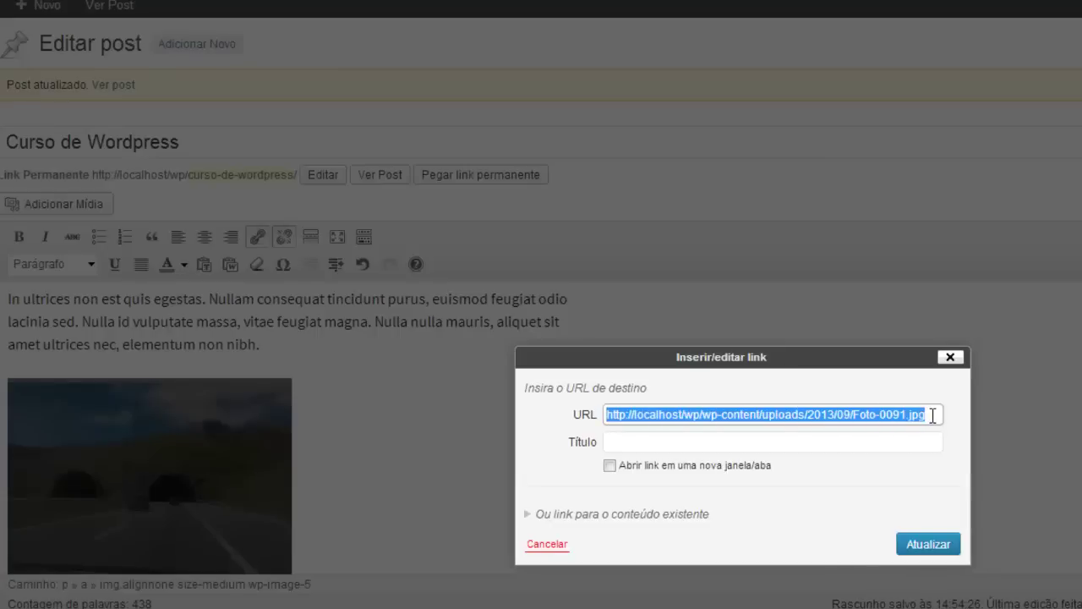
left_click(931, 417)
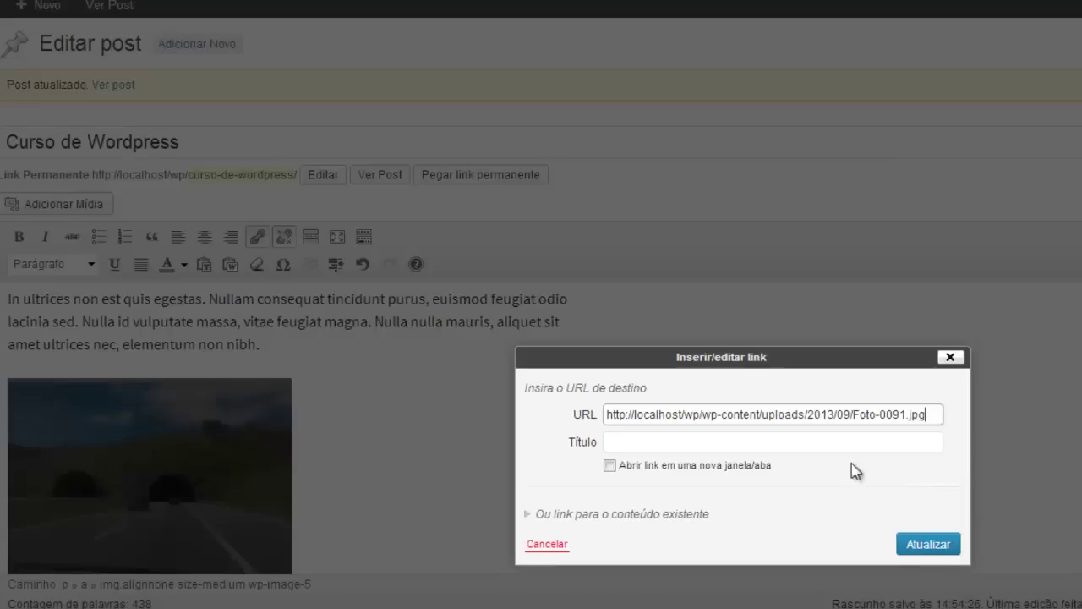
left_click_drag(934, 415, 345, 426)
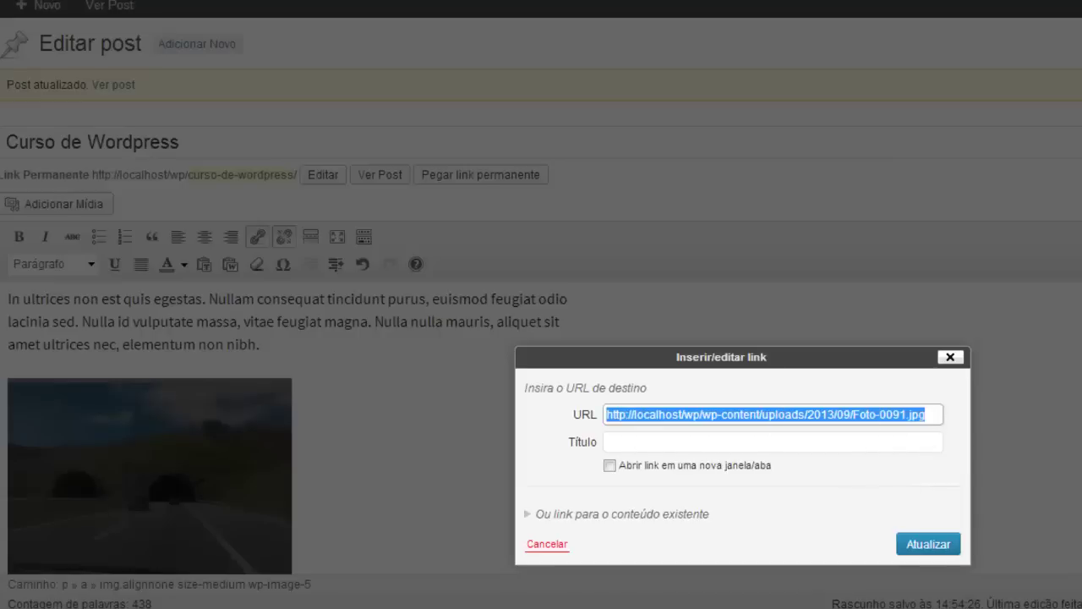
type("http://www.bonstutoriais.com.br/")
left_click(626, 446)
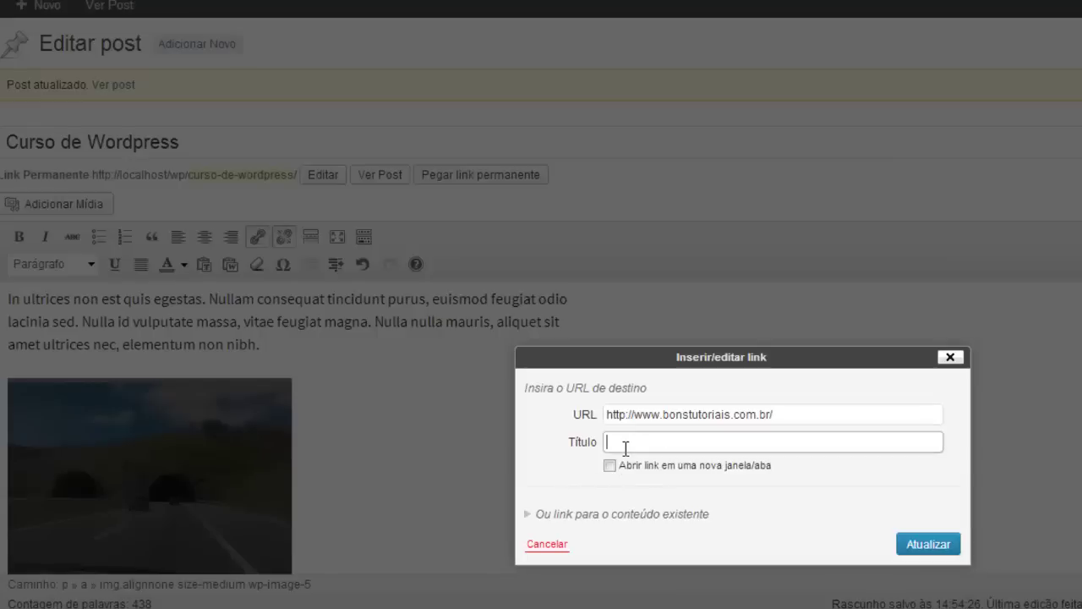
type("Túnel legal")
left_click(609, 465)
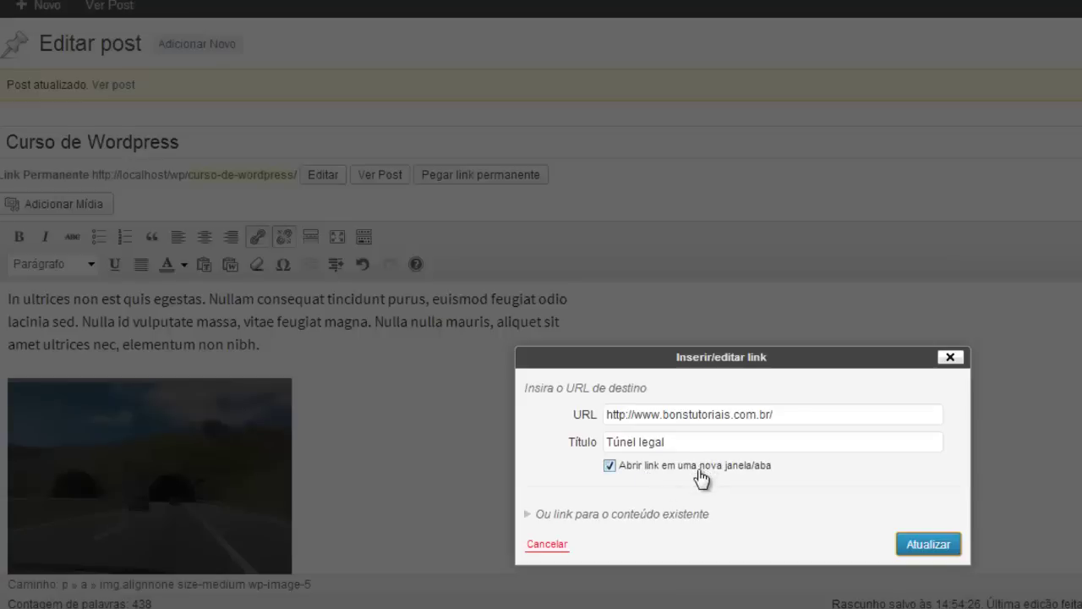
left_click(941, 550)
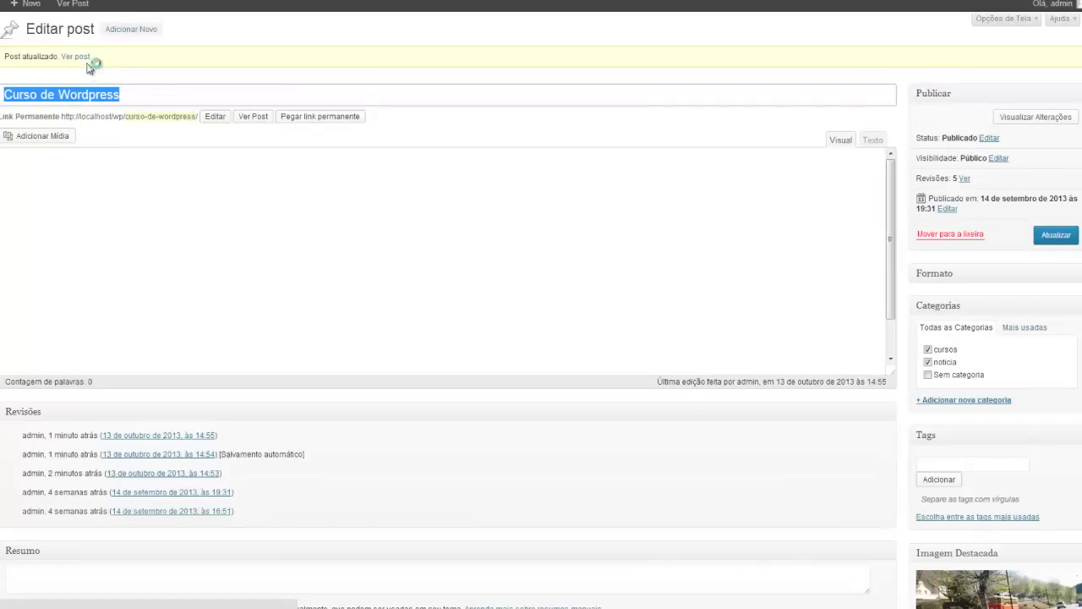
View the published post and follow the tunnel photo's link to check the Bons Tutoriais page it opens
left_click(75, 56)
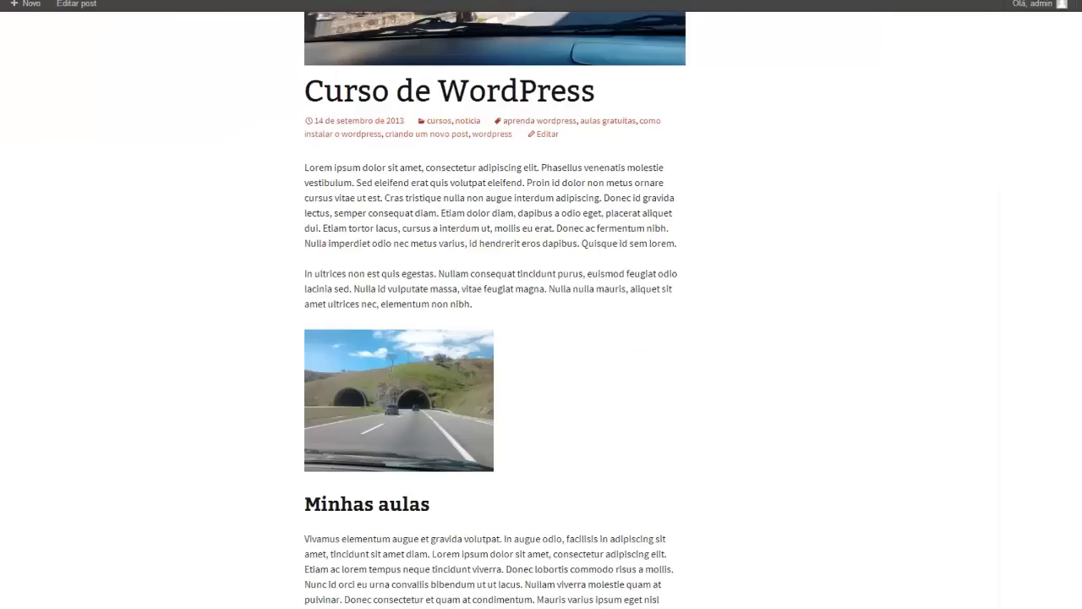
mouse_move(394, 394)
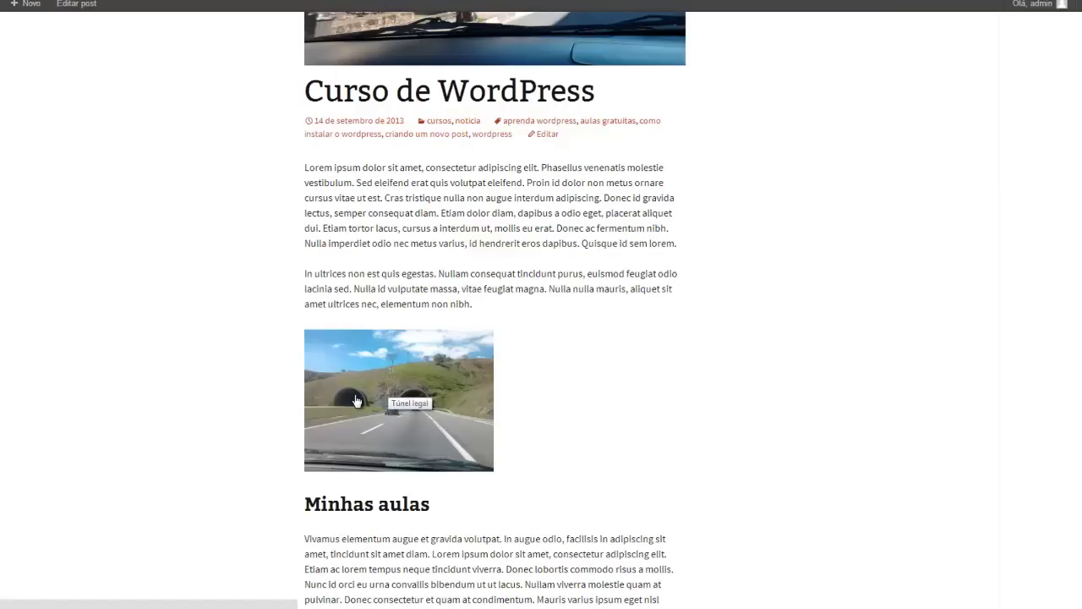
left_click(354, 396)
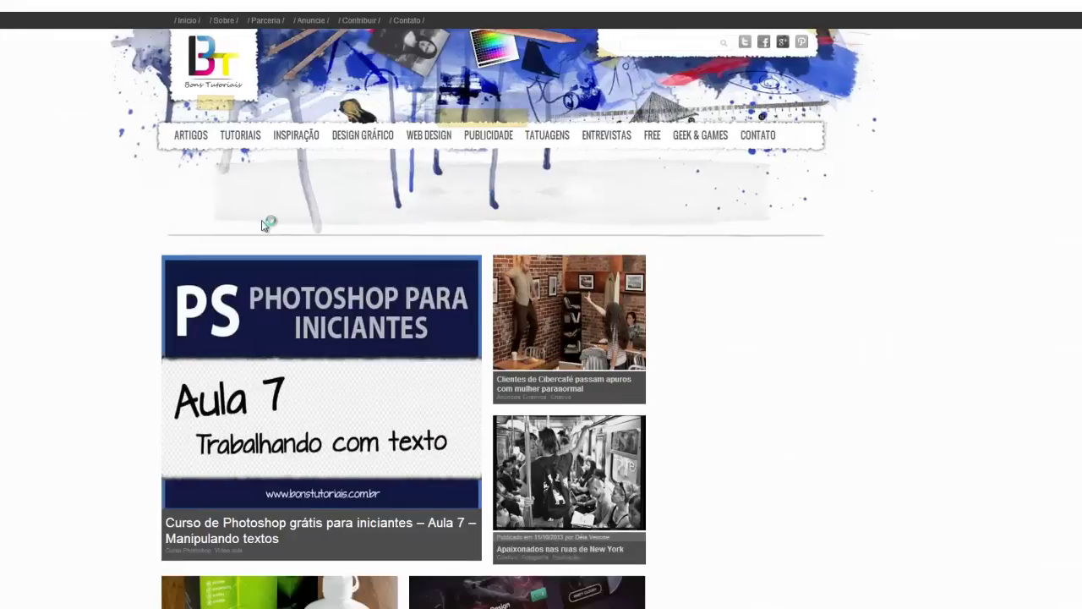
scroll(245, 278, "down", 7)
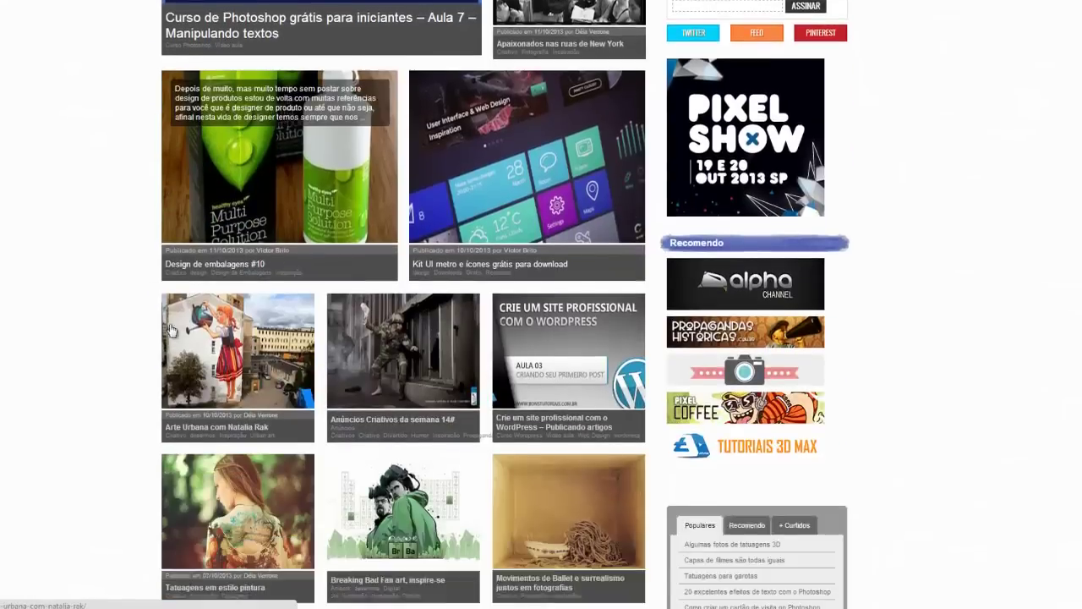
scroll(127, 342, "down", 3)
scroll(128, 341, "up", 10)
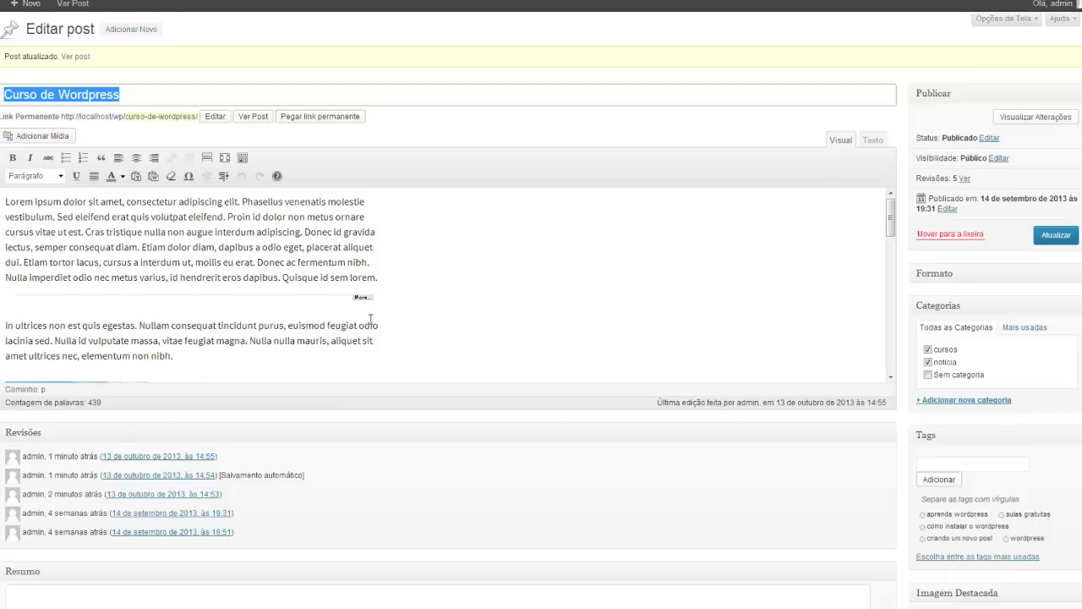
Back in the post editor, add a line break after the first paragraph and an empty line after the "Minhas aulas" paragraph ending in "tempus vitae."
left_click(385, 292)
key("Return")
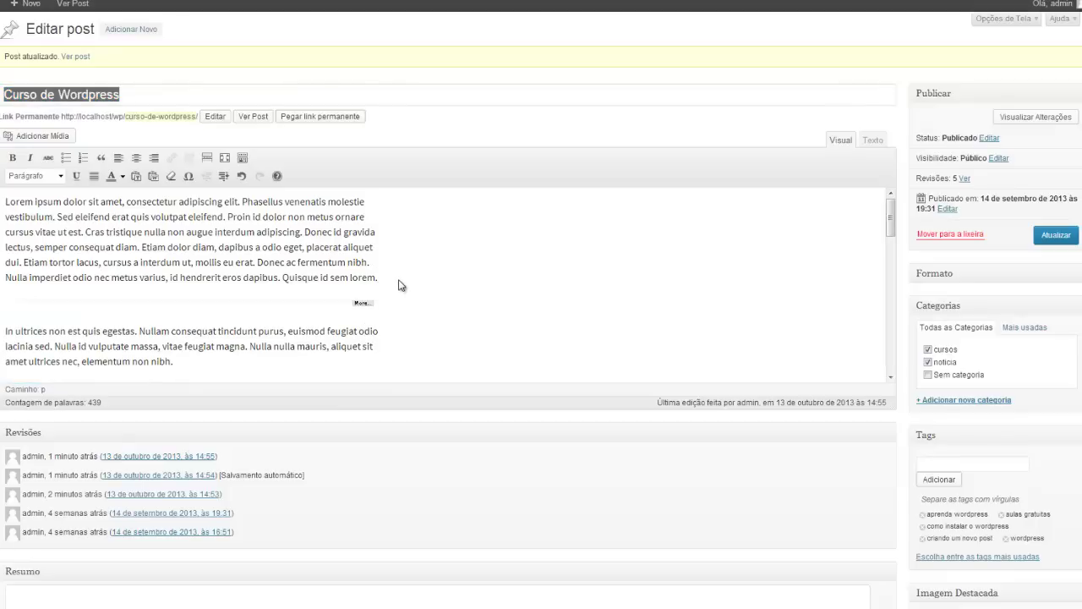
scroll(381, 290, "down", 3)
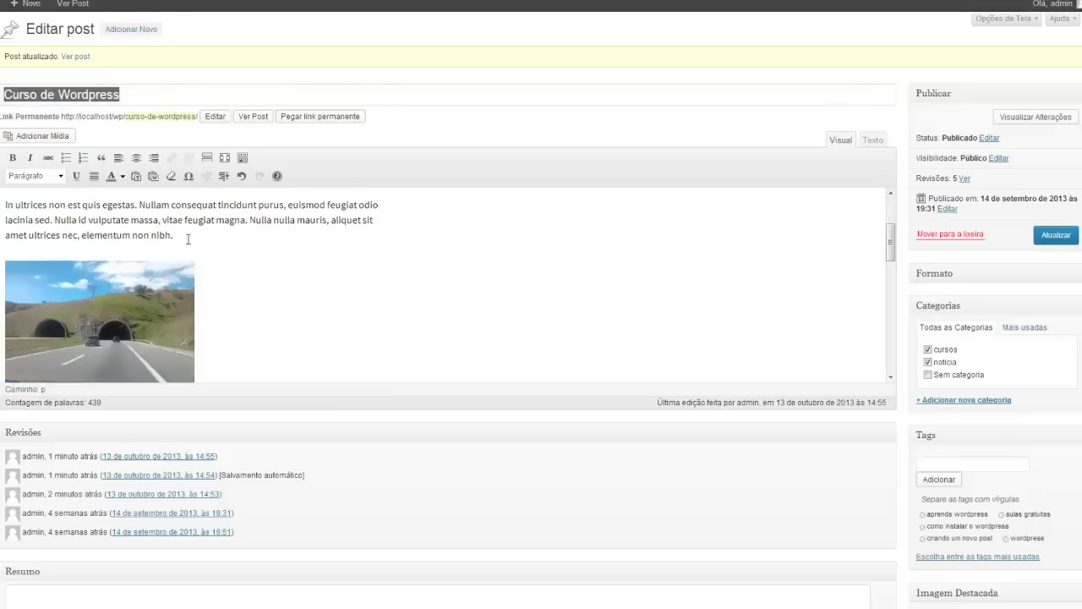
left_click(181, 235)
scroll(267, 294, "up", 3)
left_click(77, 322)
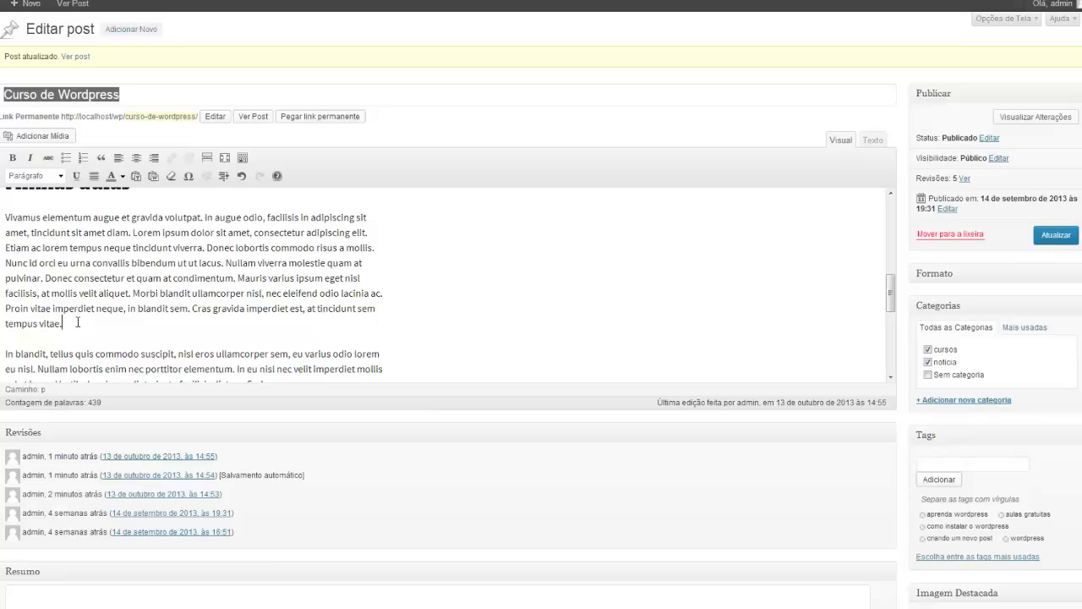
key("Return")
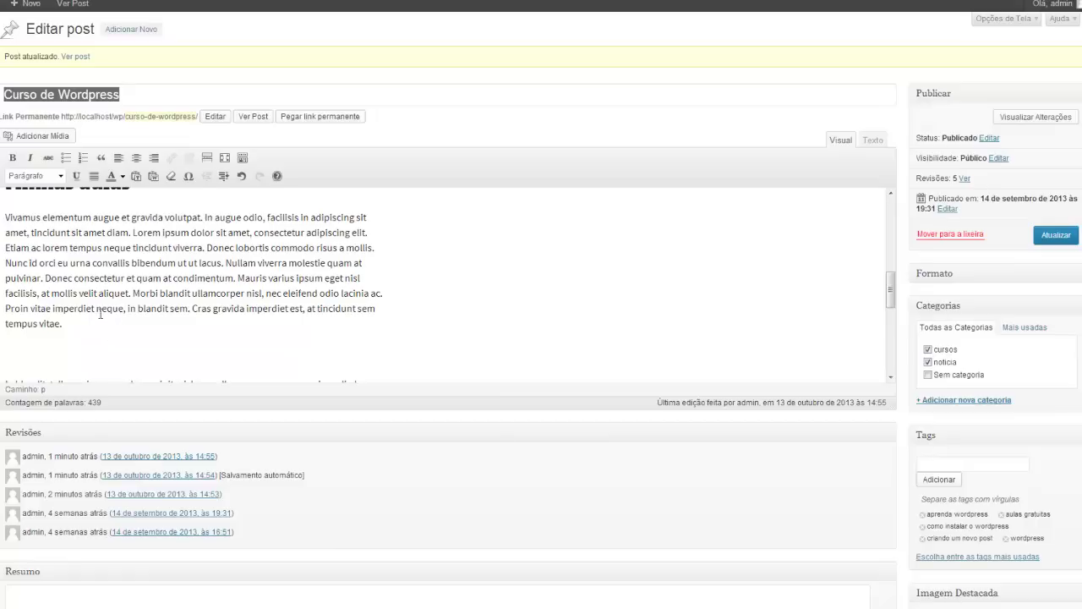
Link the word "condimentum" in the "Minhas aulas" paragraph to the existing page "Bolas de futebol", keeping that page name as the link title
double_click(203, 278)
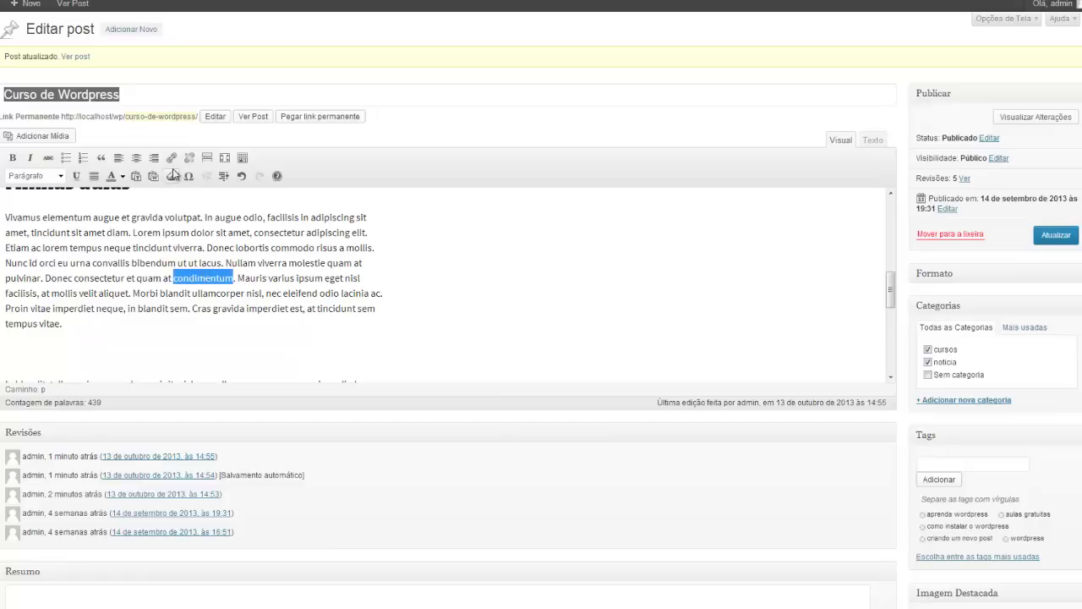
left_click(172, 158)
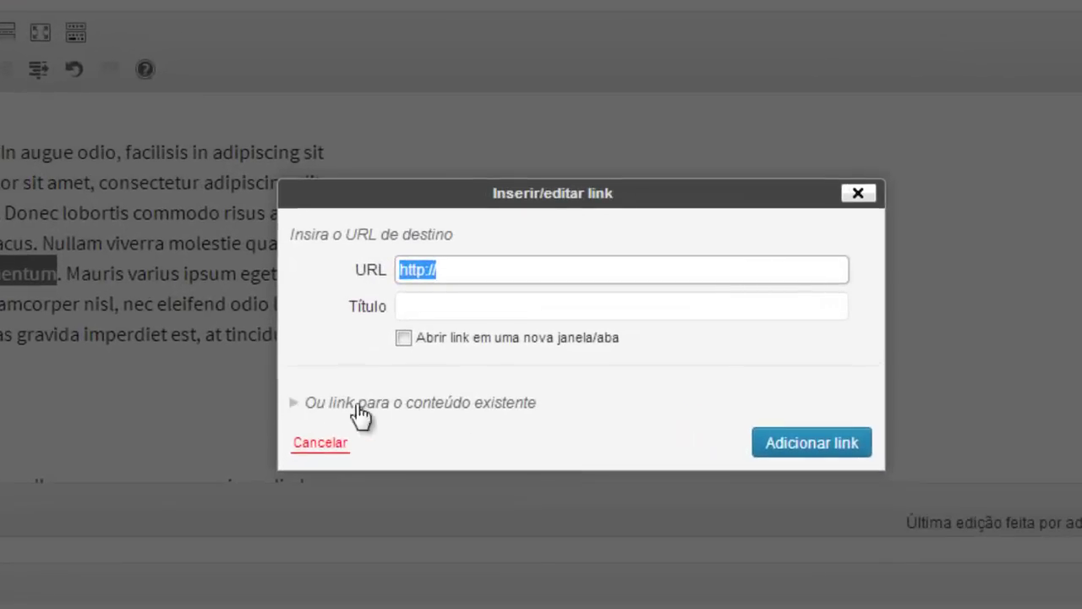
left_click(296, 403)
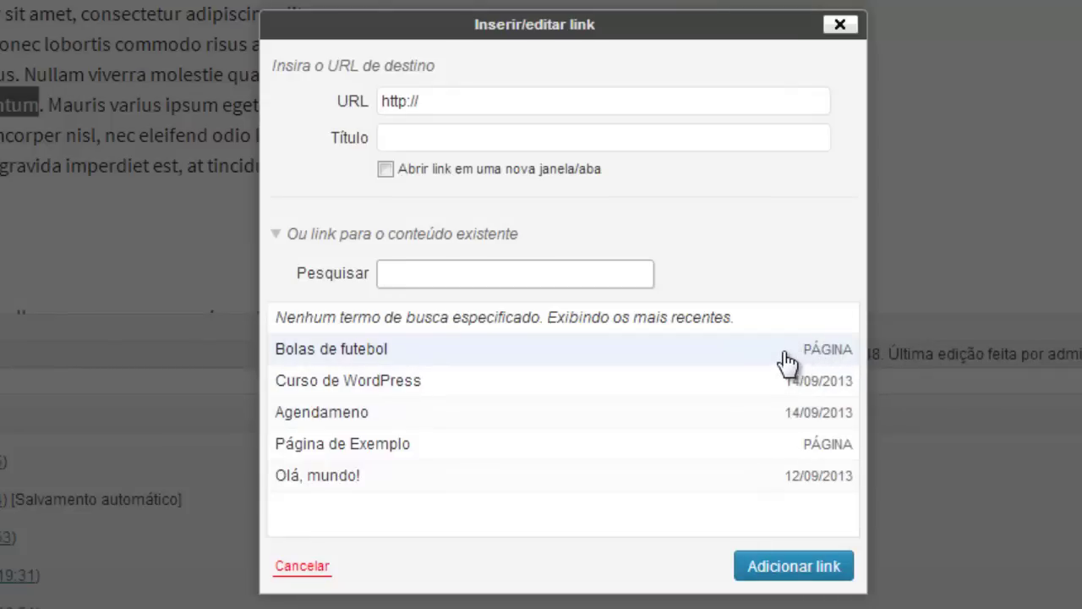
left_click(810, 365)
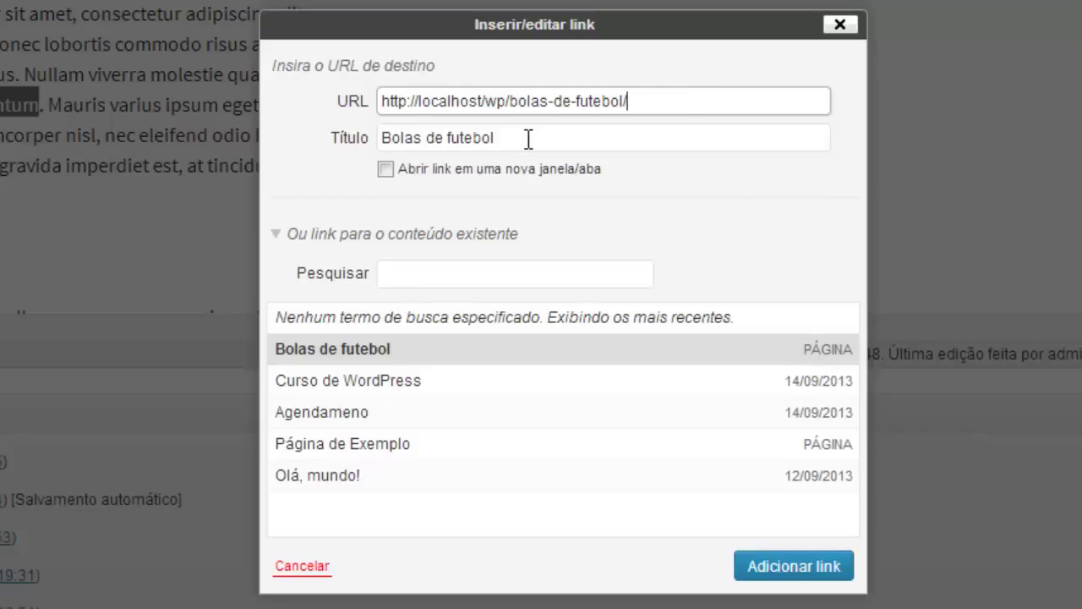
key("Tab")
left_click(624, 145)
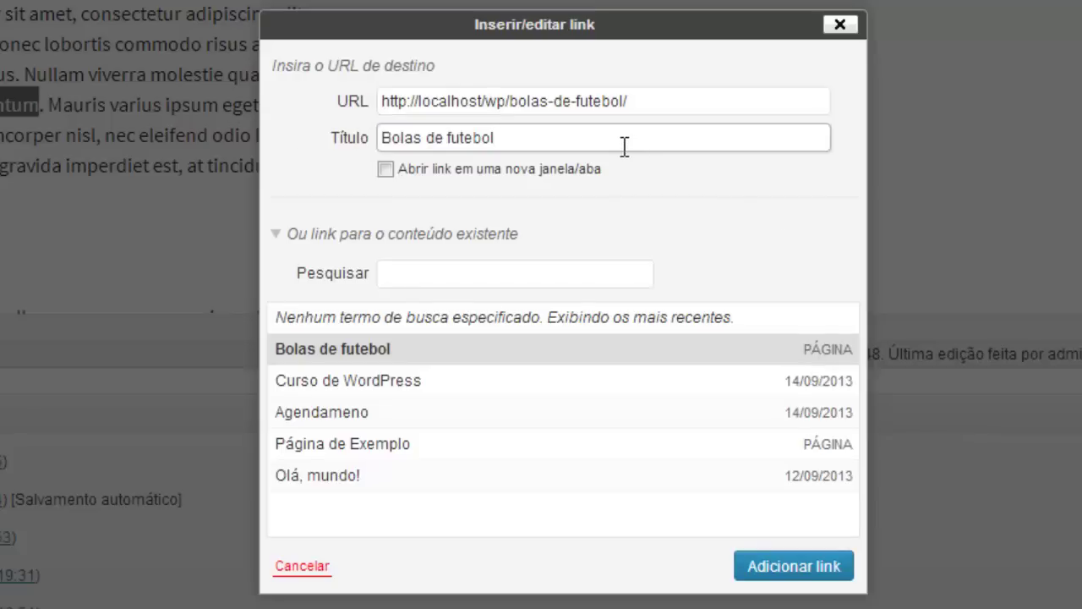
left_click(792, 567)
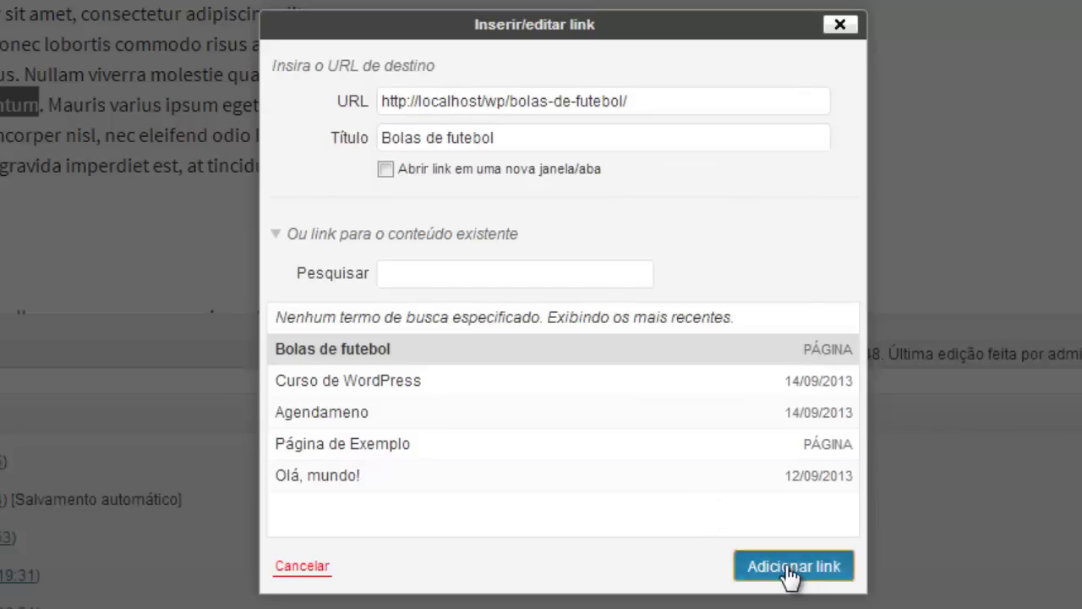